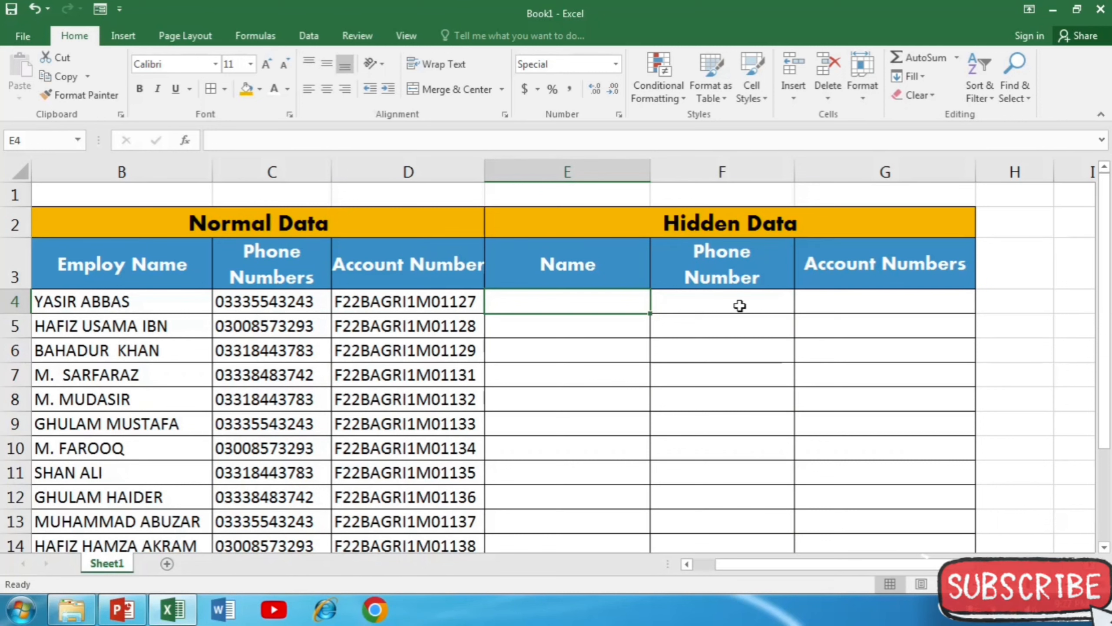
# Step: Enter the formula =LEFT(B4,5)&"****" in cell E4 to mask the first employee's name
pyautogui.write('=')
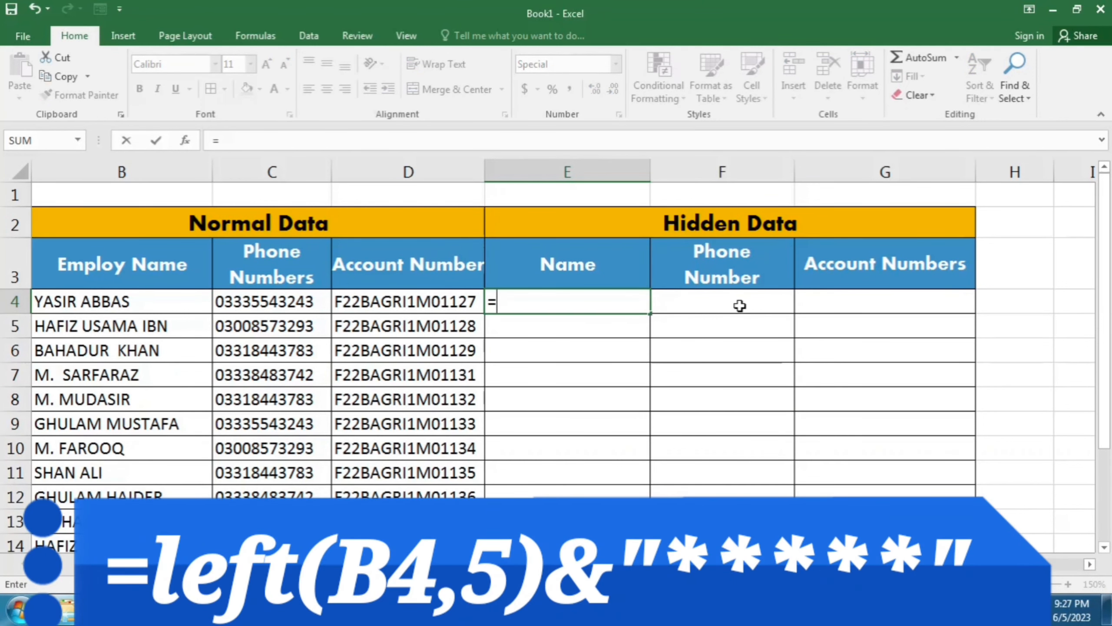
pyautogui.write('left(')
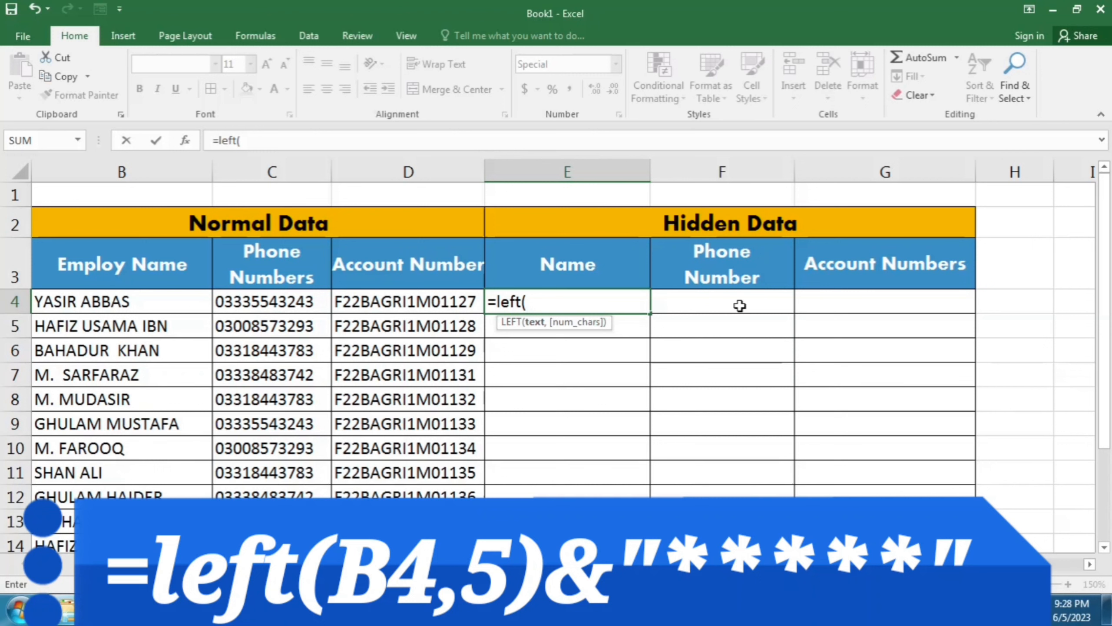
pyautogui.click(146, 303)
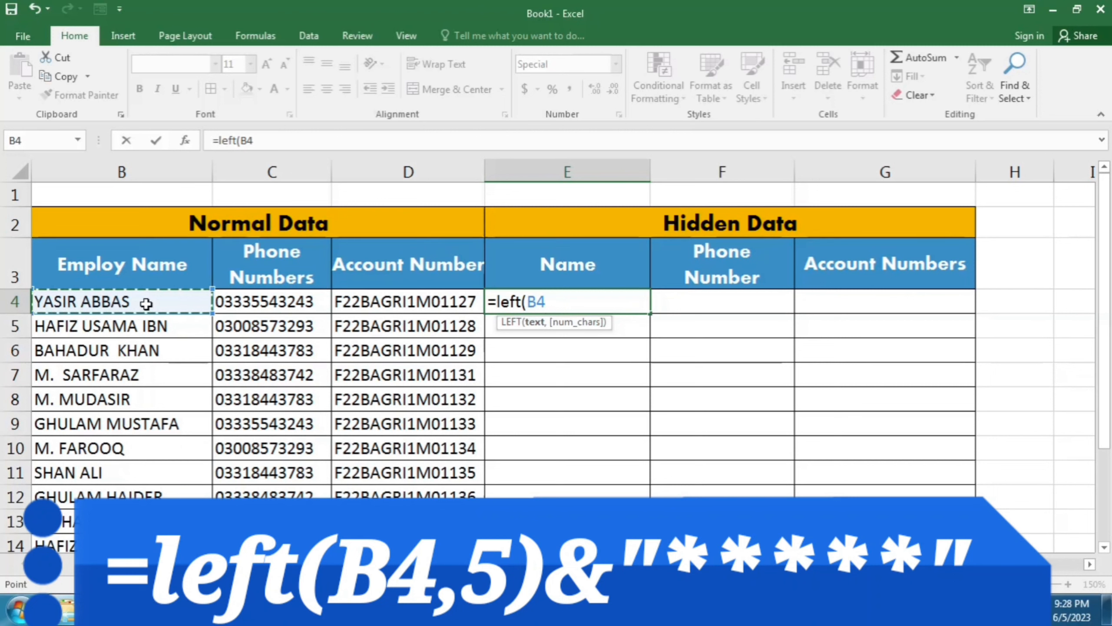
pyautogui.write(',')
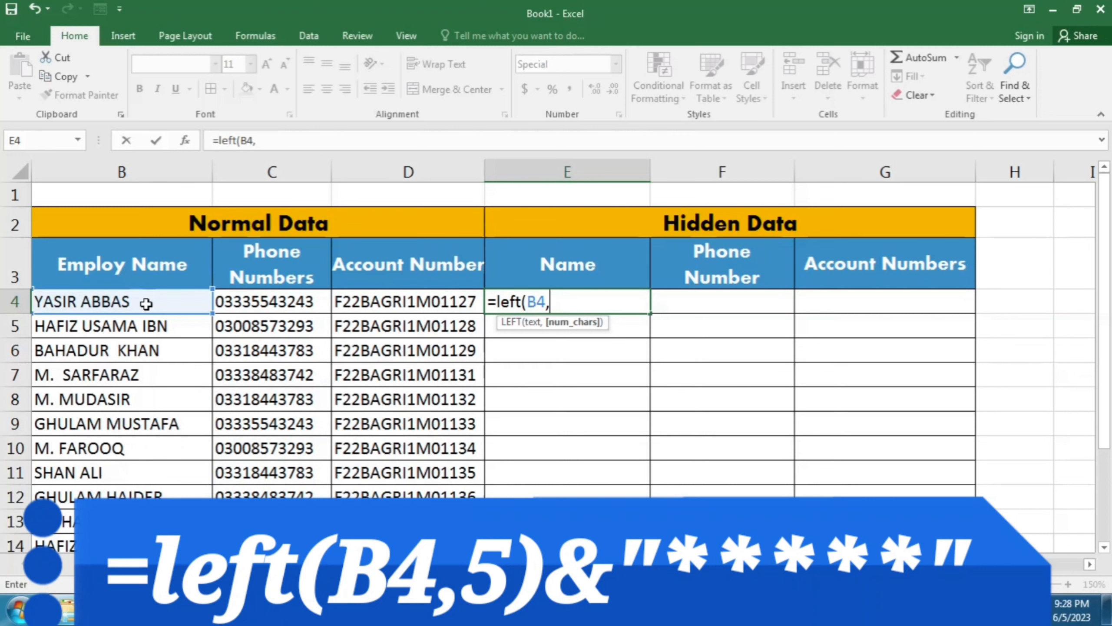
pyautogui.write('5)')
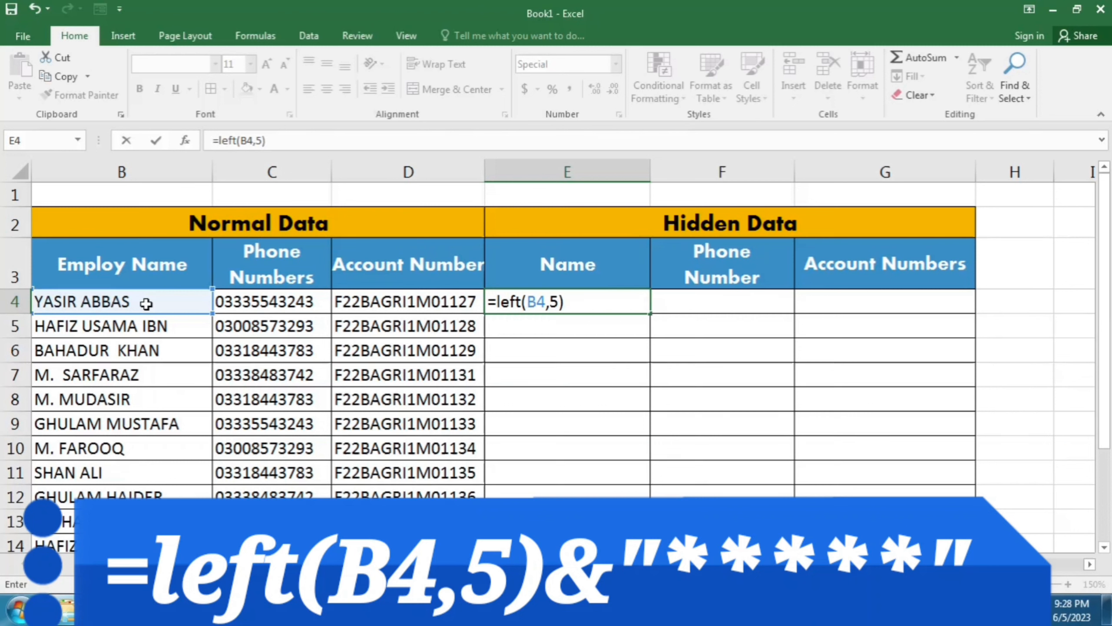
pyautogui.write('&"****')
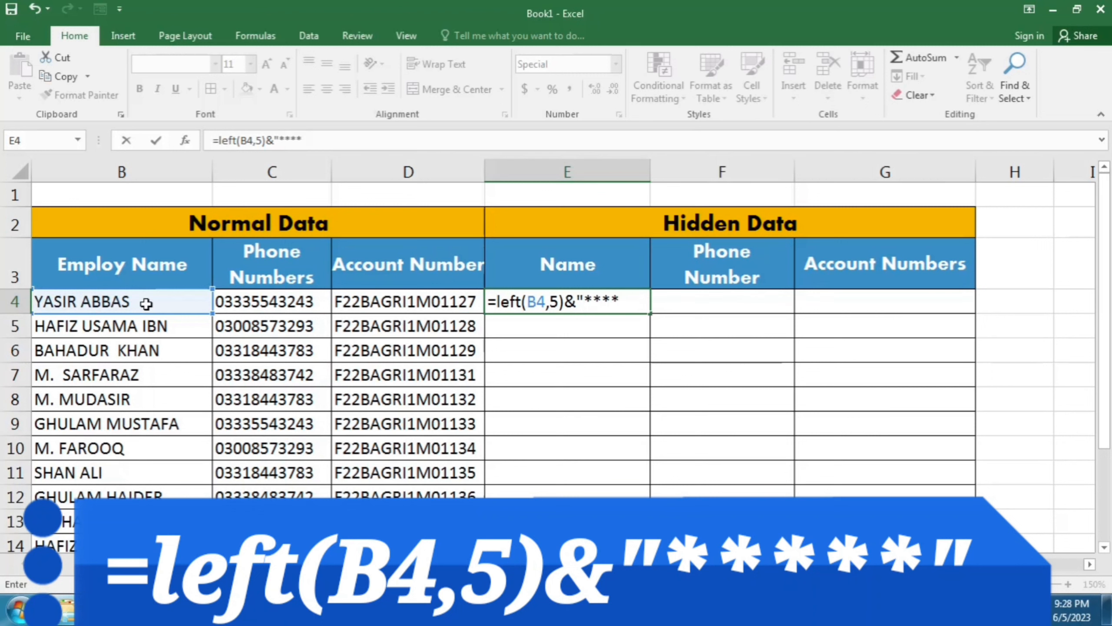
pyautogui.write('"')
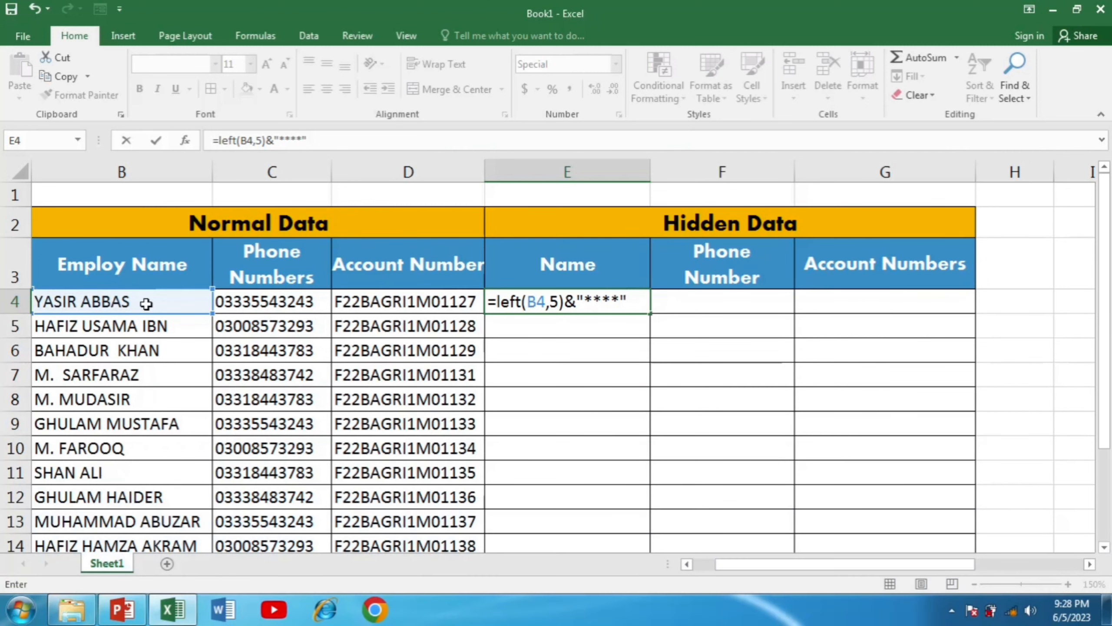
pyautogui.press('Return')
# Step: Fill the name-masking formula from E4 down the Name column through row 20
pyautogui.click(644, 306)
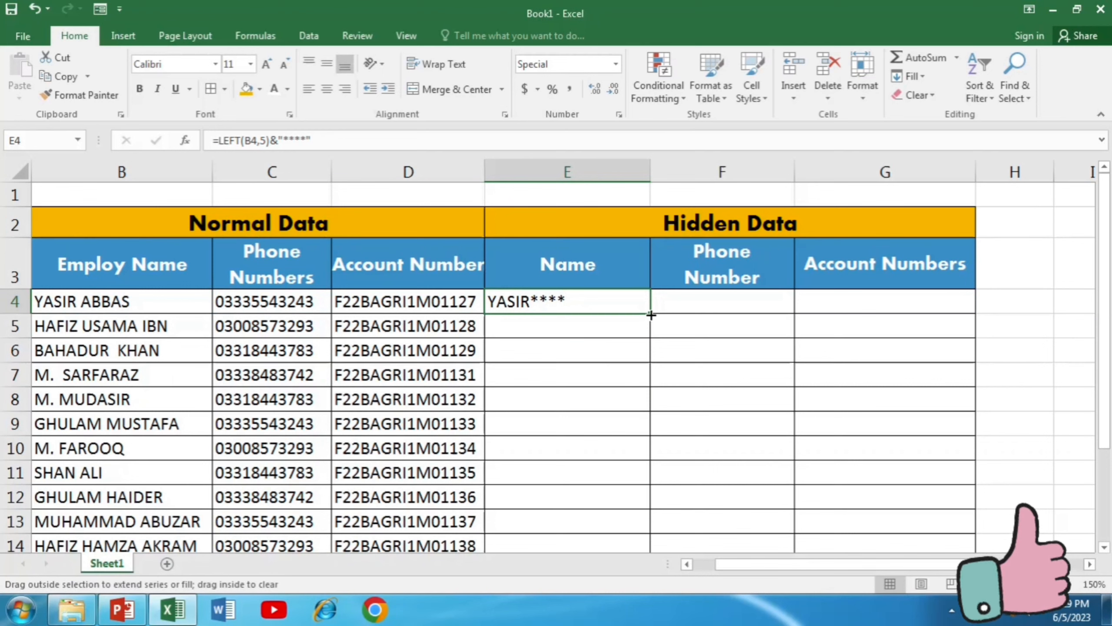
pyautogui.moveTo(652, 315); pyautogui.dragTo(655, 553)
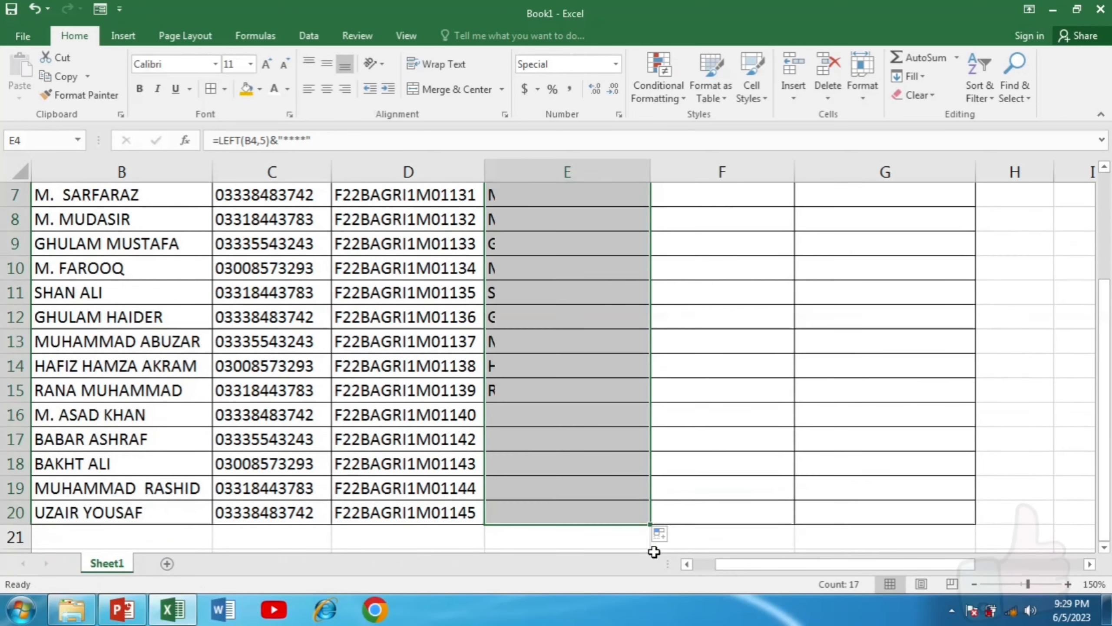
pyautogui.scroll(2, 641, 438)
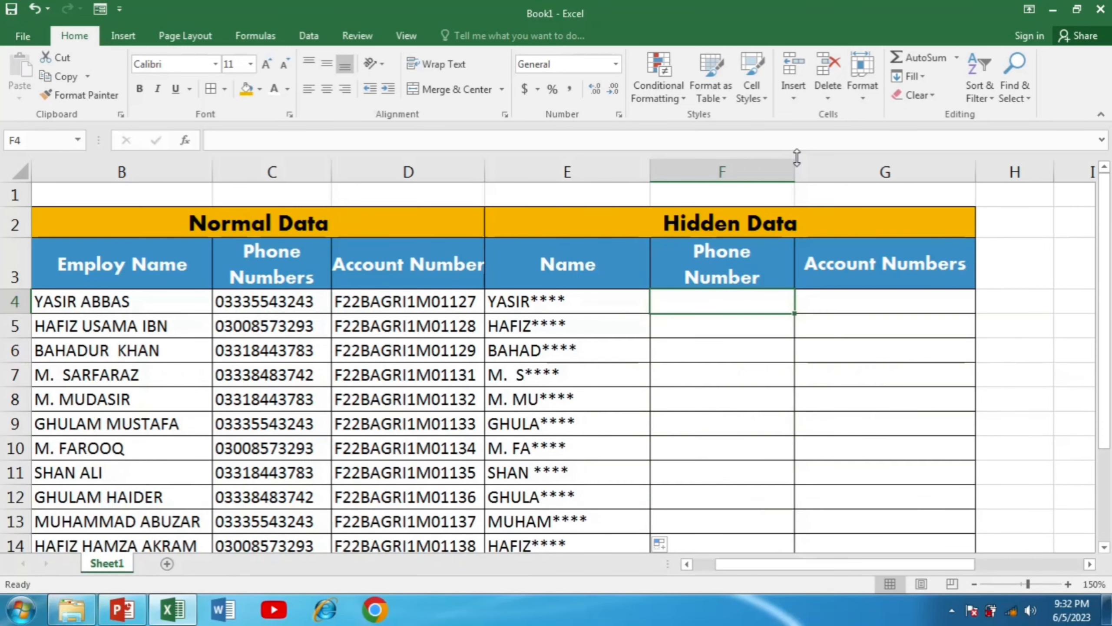
# Step: Enter the formula =LEFT(C4,4)&"*****"&RIGHT(C4,2) in cell F4 to mask the middle of the phone number
pyautogui.write('=')
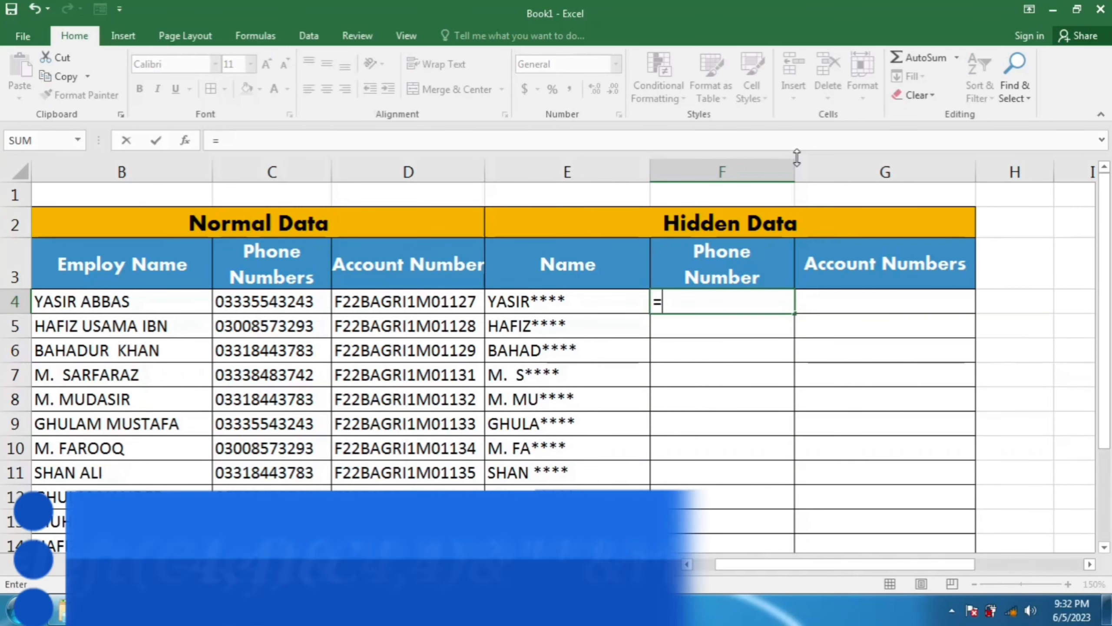
pyautogui.write('left')
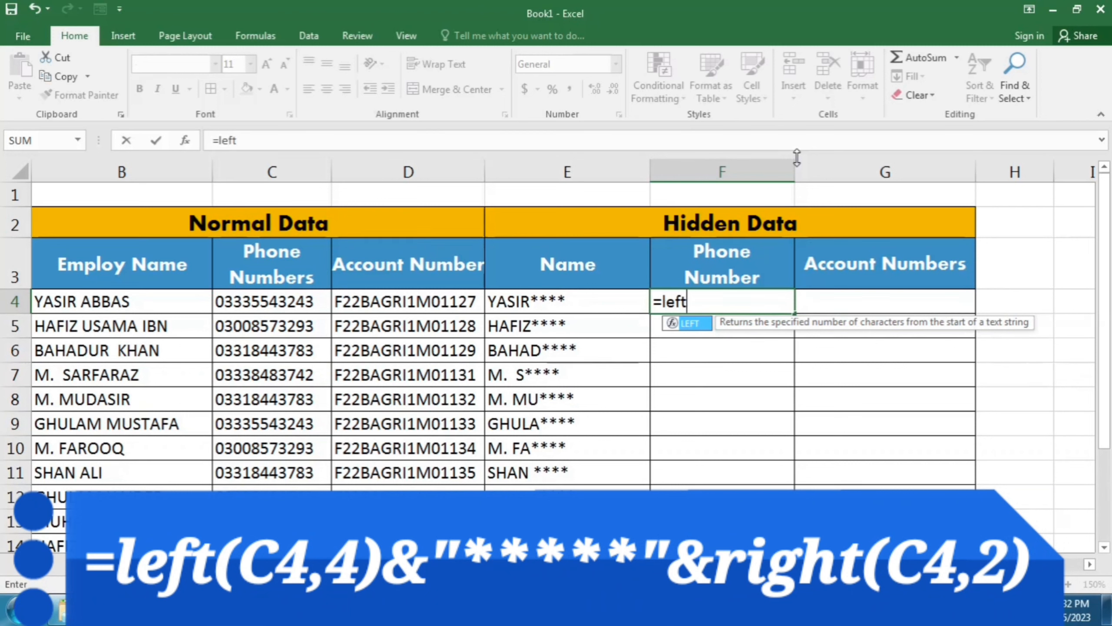
pyautogui.write('(')
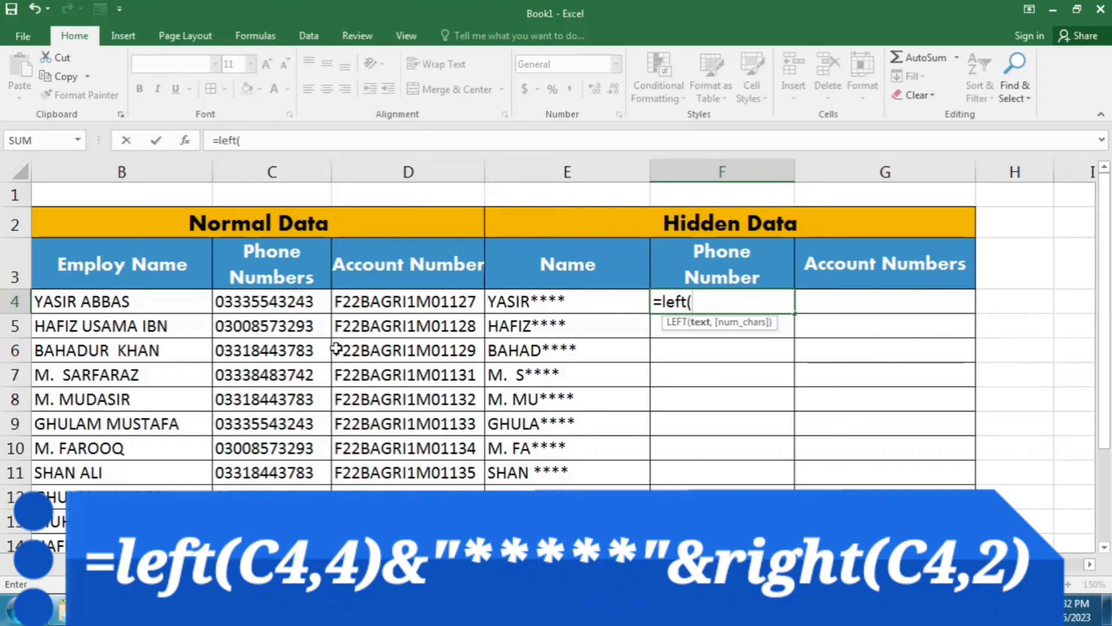
pyautogui.click(304, 303)
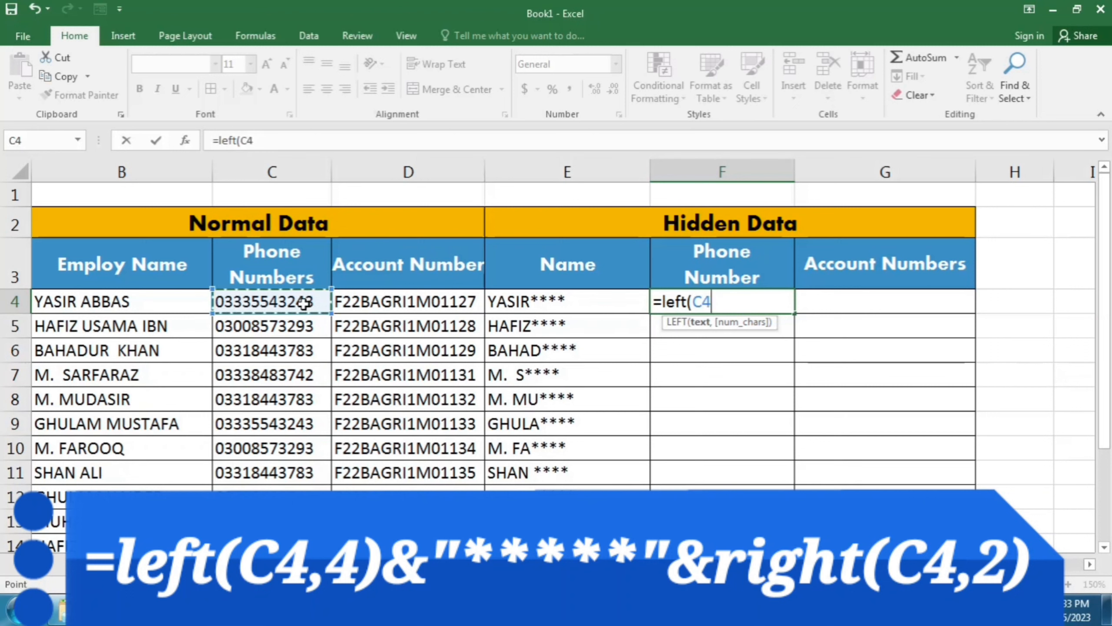
pyautogui.write(',')
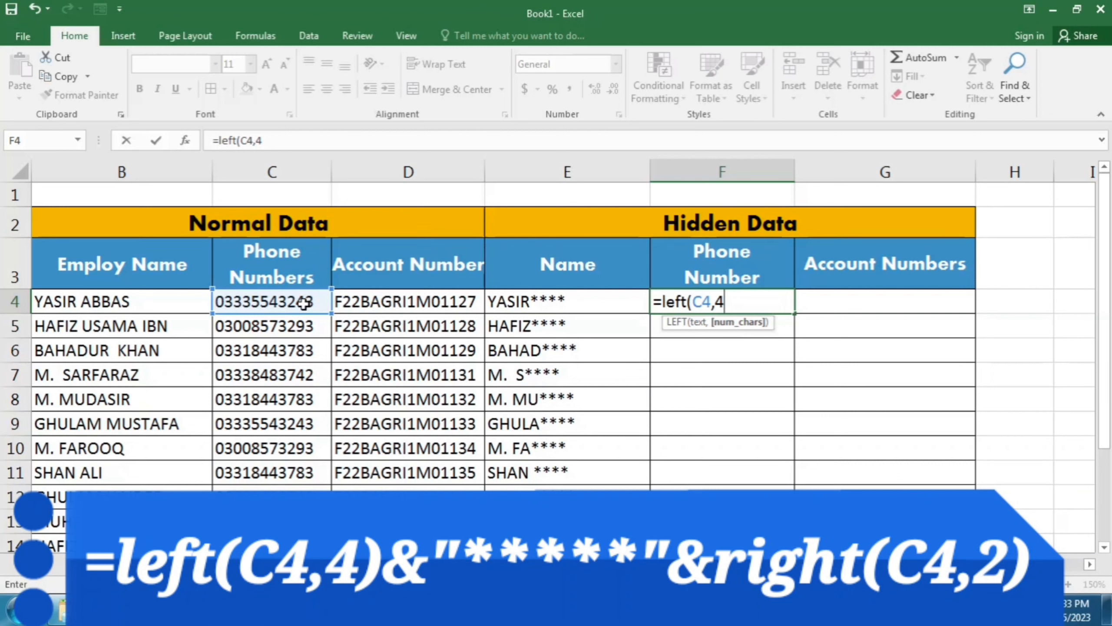
pyautogui.write('4)')
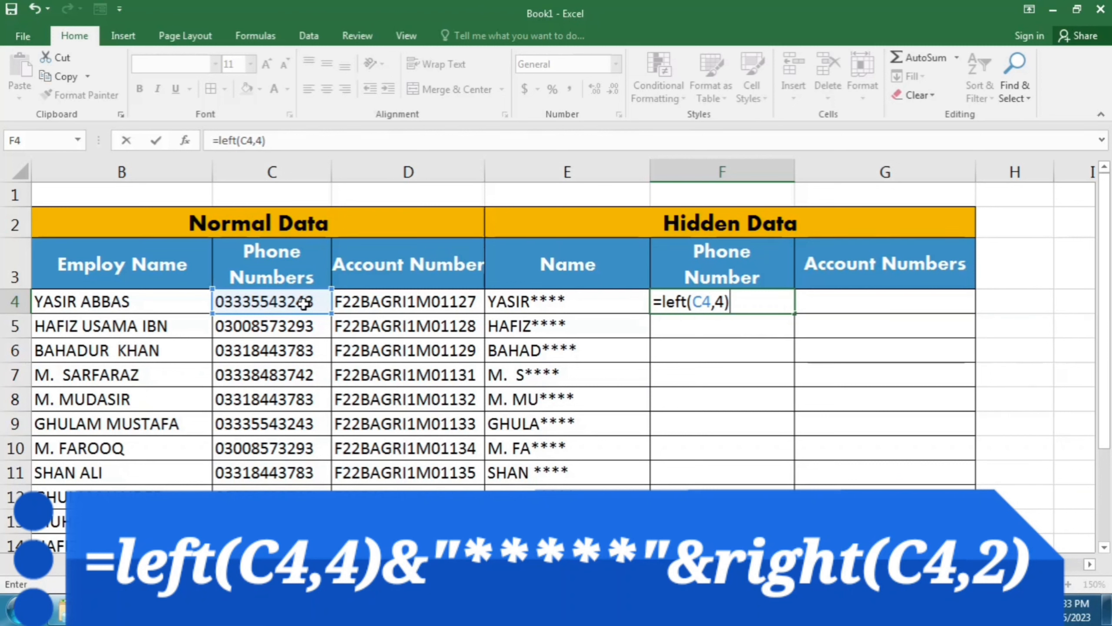
pyautogui.write('&')
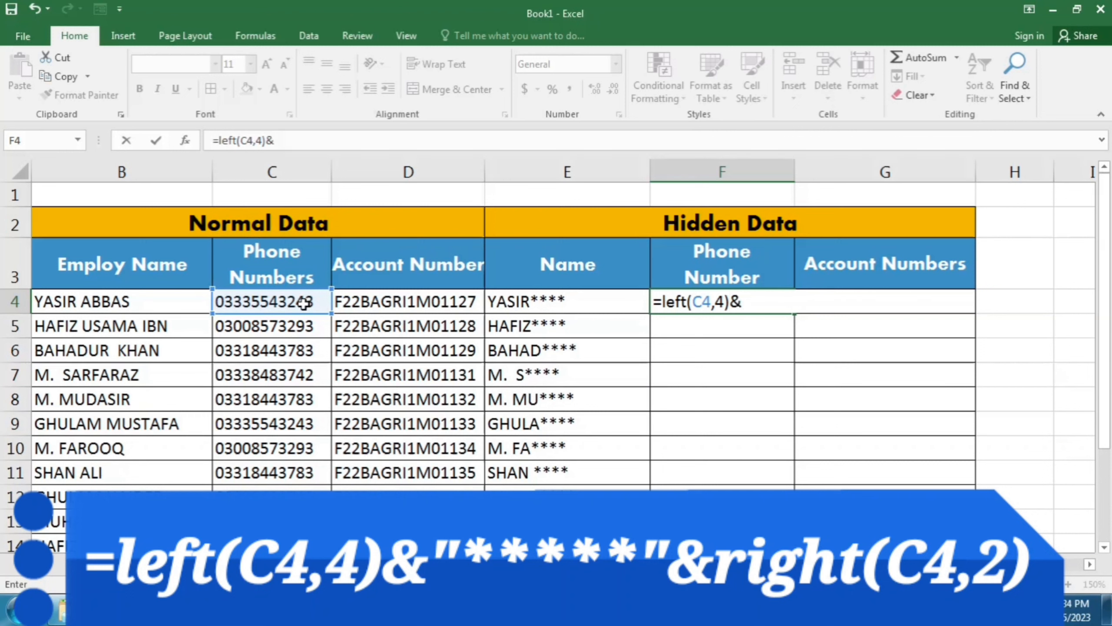
pyautogui.write('"*****"&')
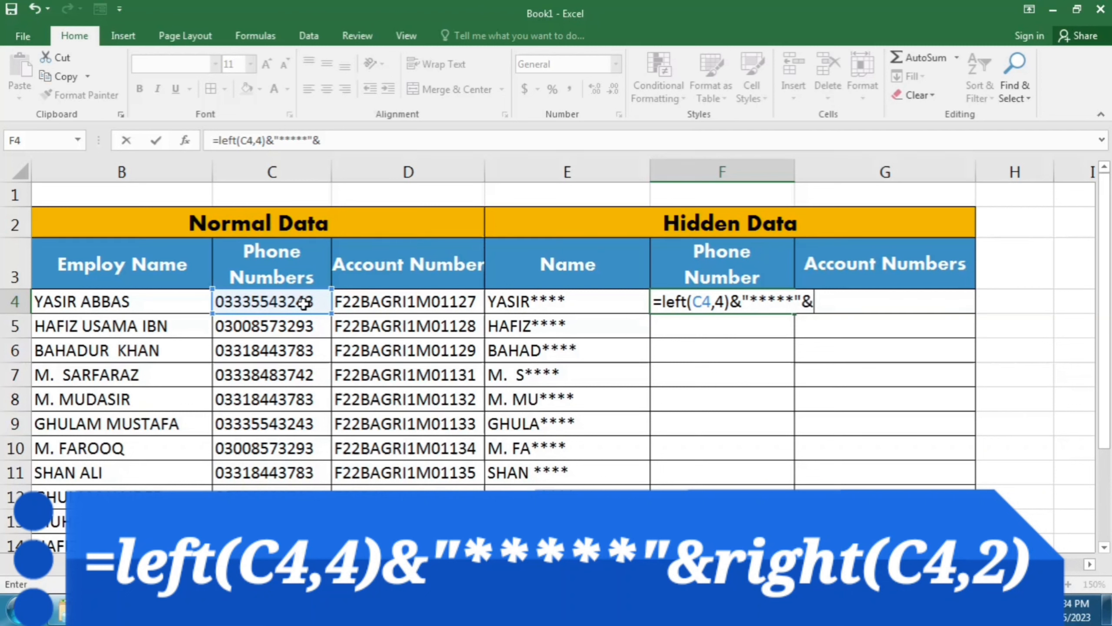
pyautogui.write('ri')
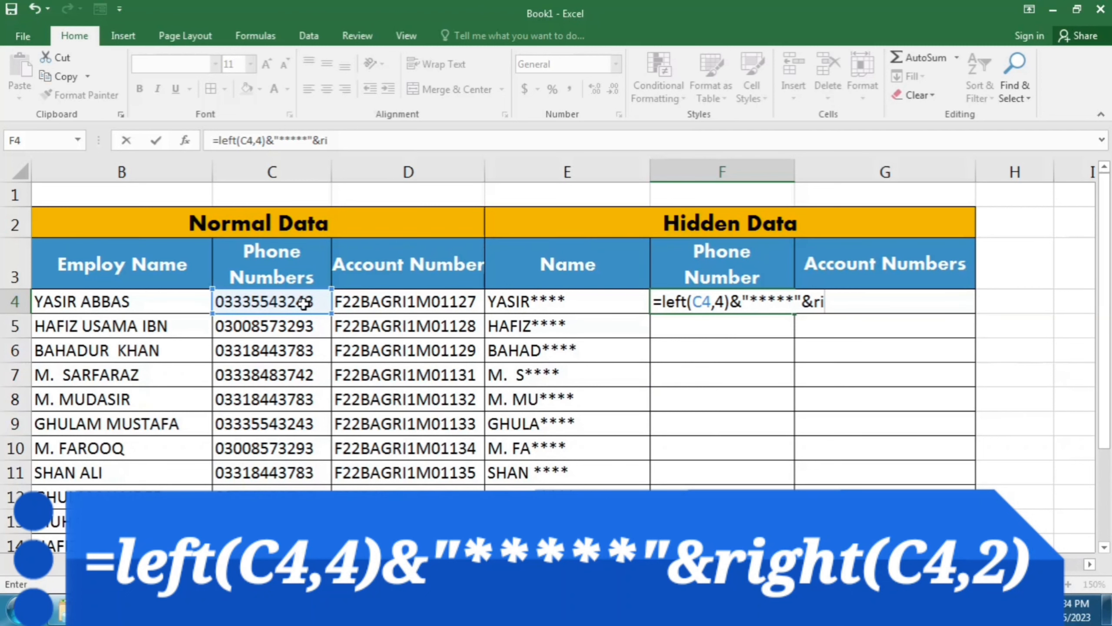
pyautogui.write('ght(')
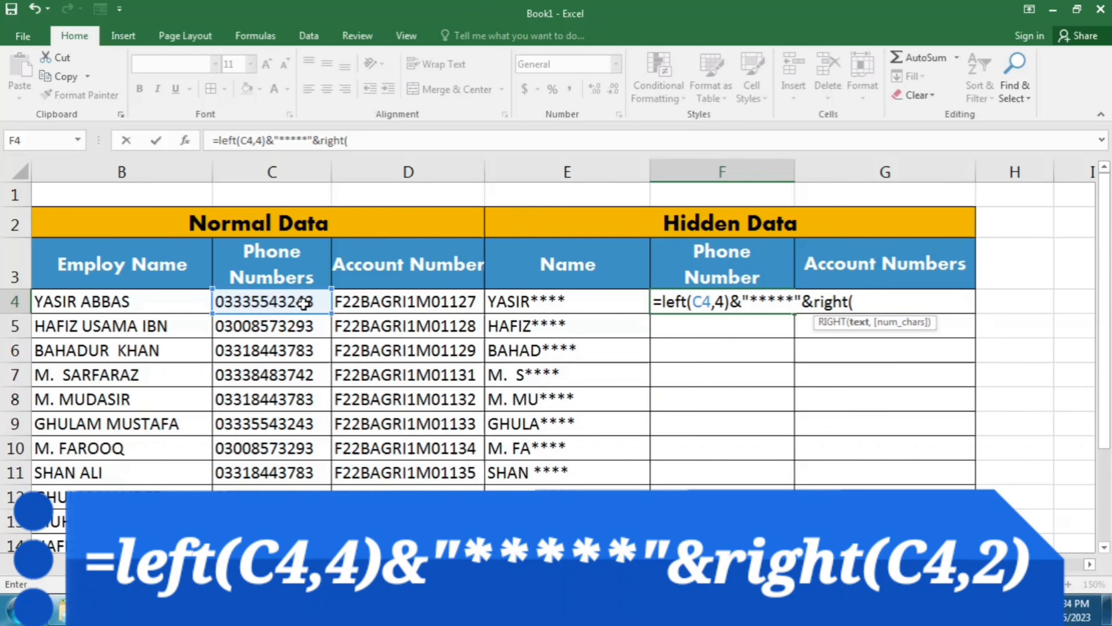
pyautogui.click(285, 299)
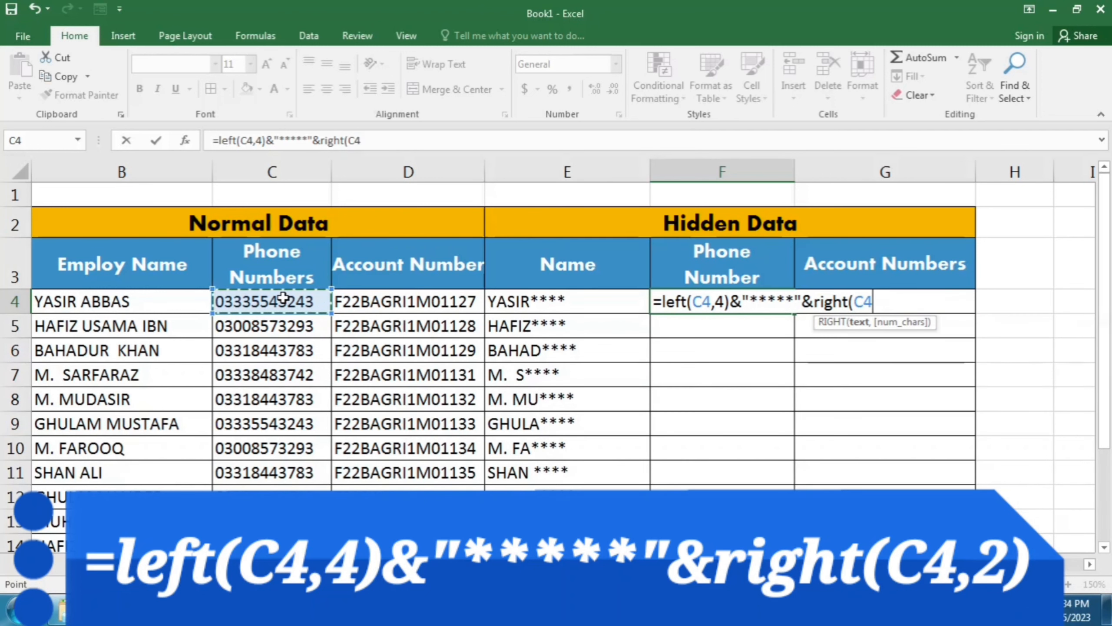
pyautogui.write(',')
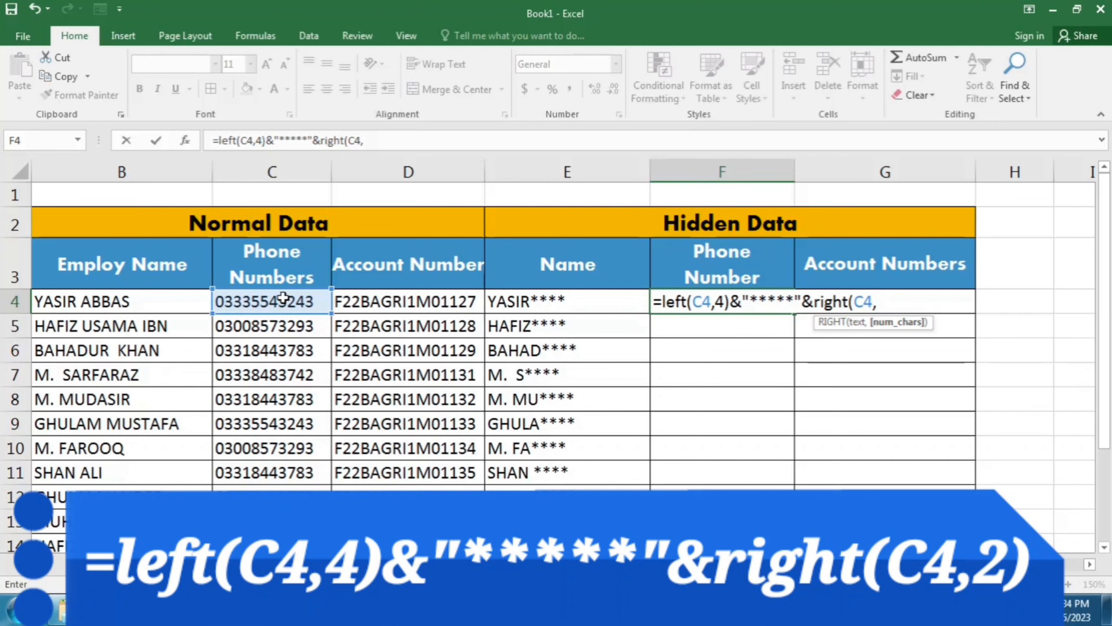
pyautogui.write('2)')
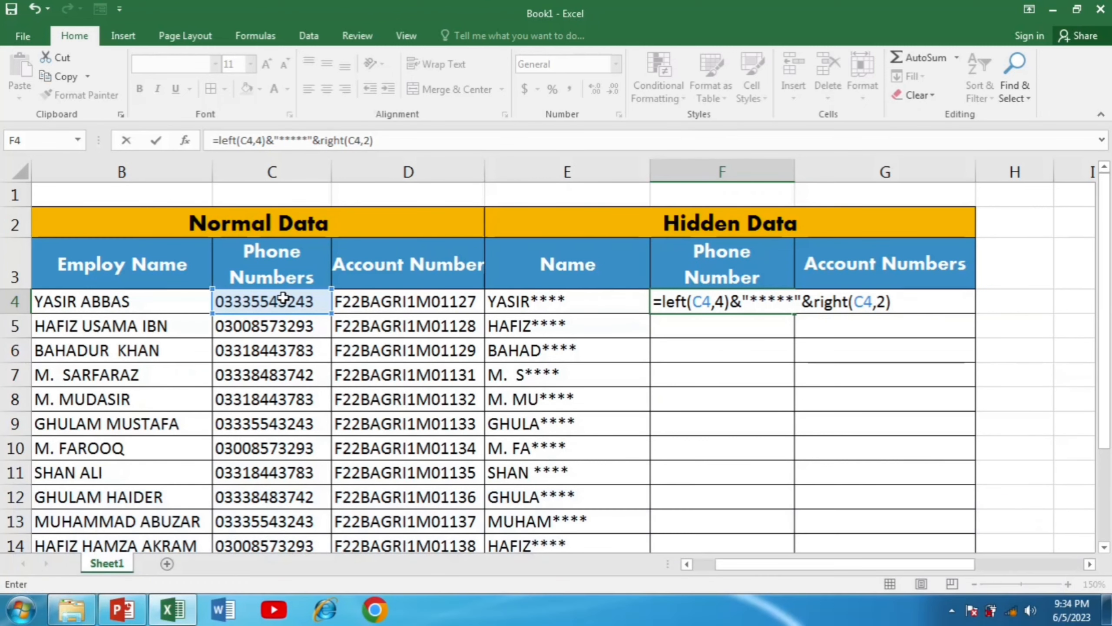
pyautogui.press('Return')
# Step: Fill the phone-masking formula from F4 down the hidden Phone Number column through row 20
pyautogui.click(789, 307)
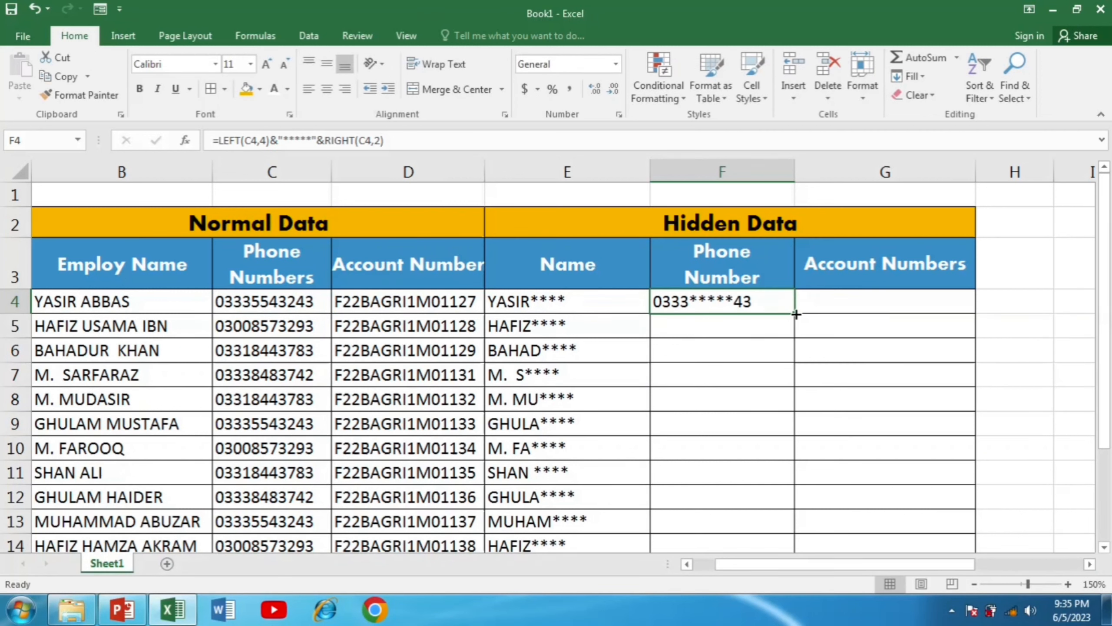
pyautogui.moveTo(796, 314); pyautogui.dragTo(780, 490)
pyautogui.scroll(3, 766, 473)
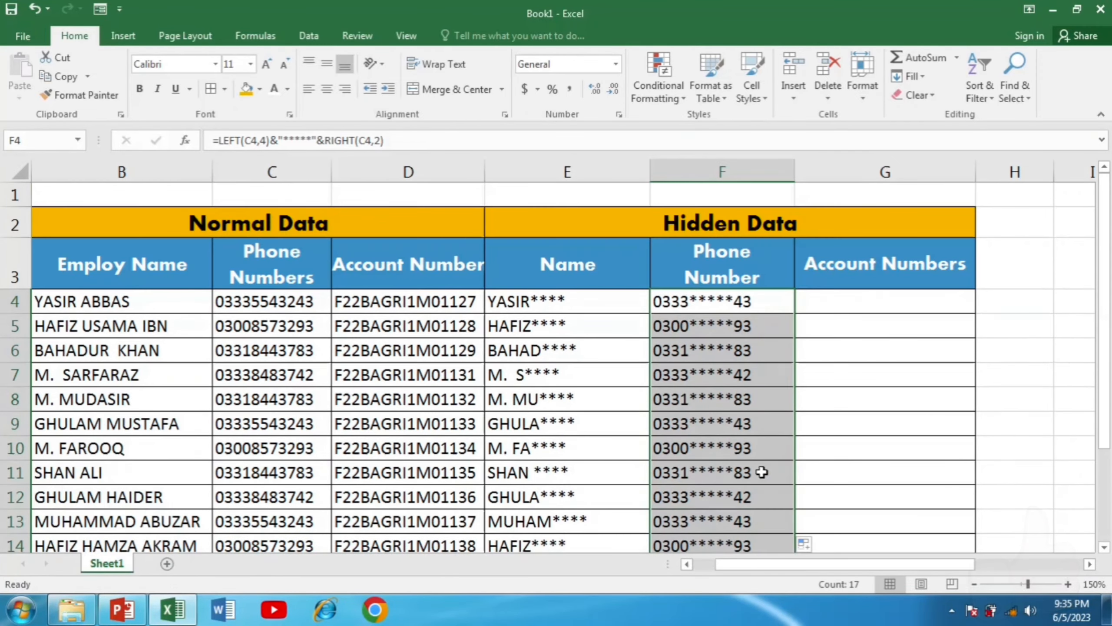
# Step: Enter the formula =LEFT(D4,8)&"*****"&RIGHT(D4,2) in cell G4 to mask the middle of the first account number
pyautogui.click(861, 309)
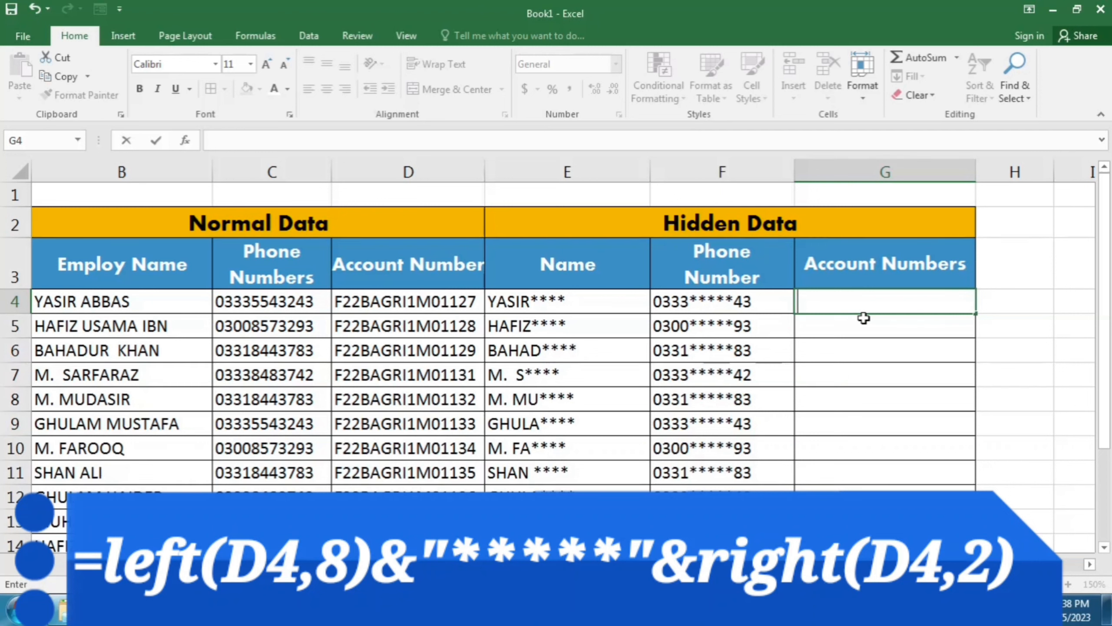
pyautogui.write('=')
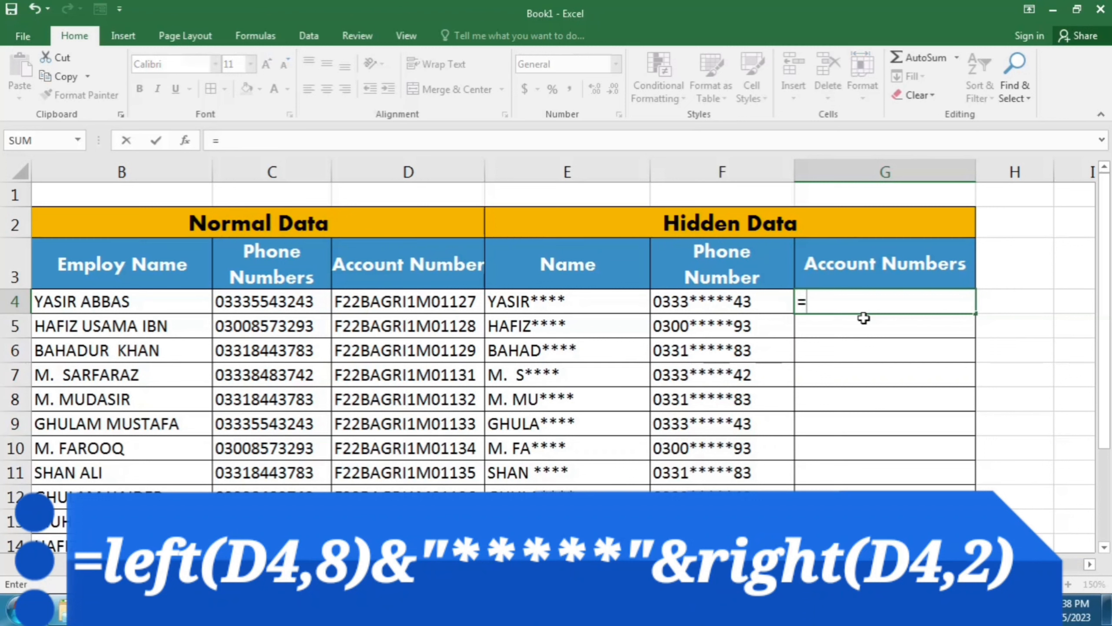
pyautogui.write('le')
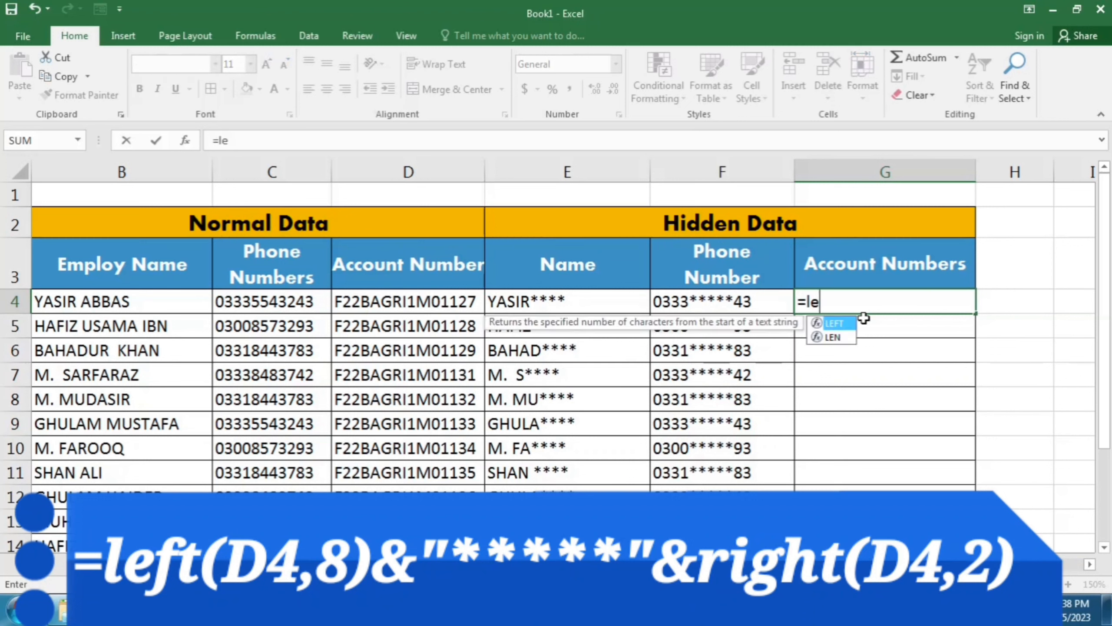
pyautogui.write('ft(')
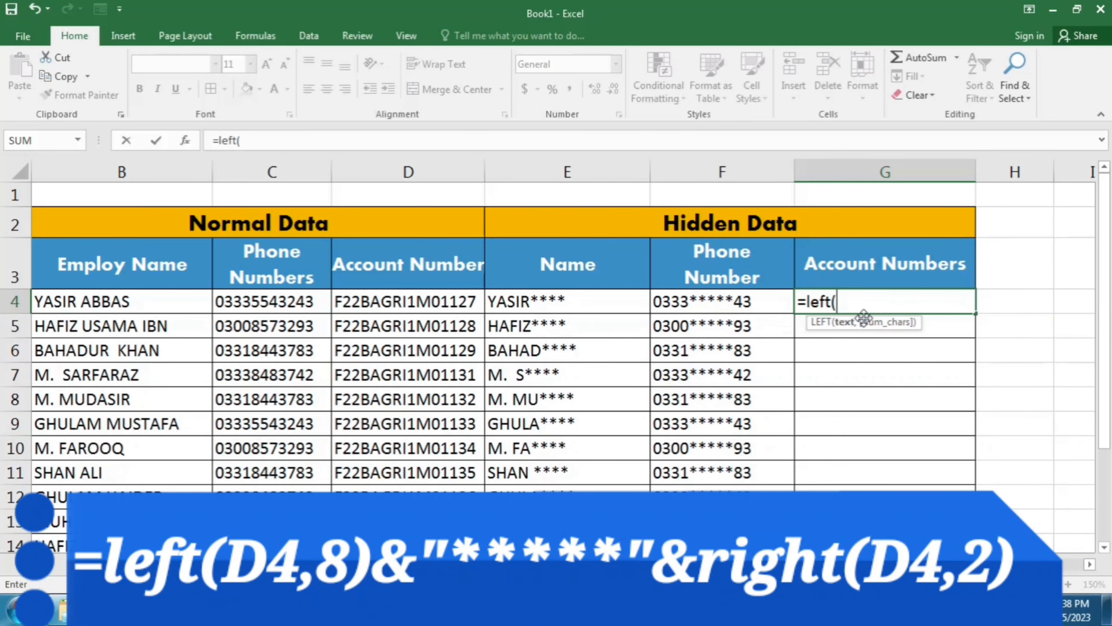
pyautogui.click(433, 302)
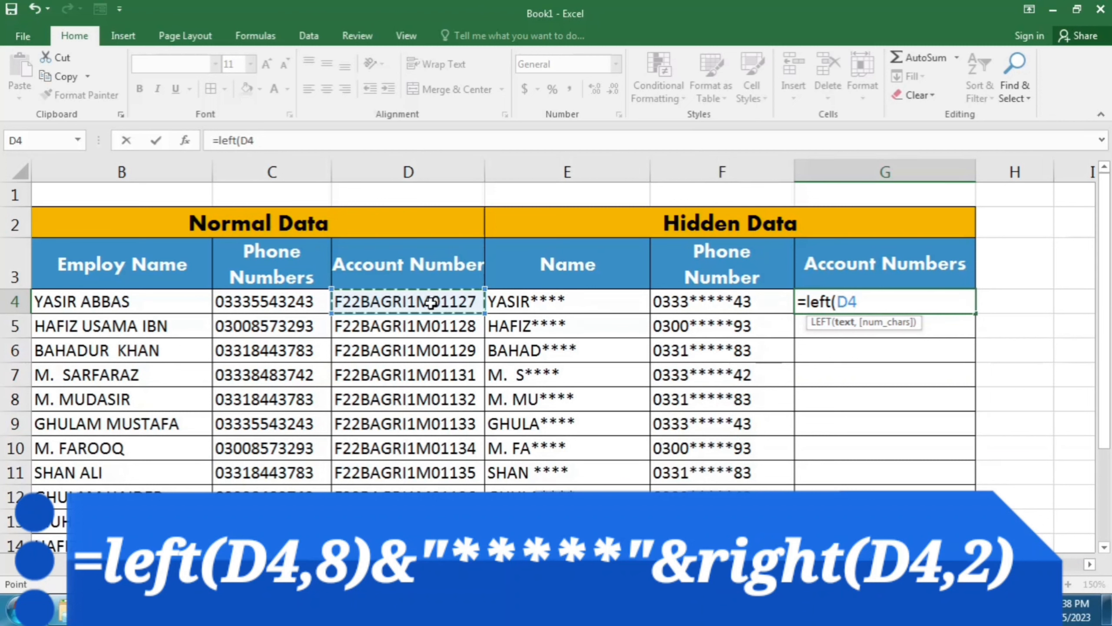
pyautogui.write(',')
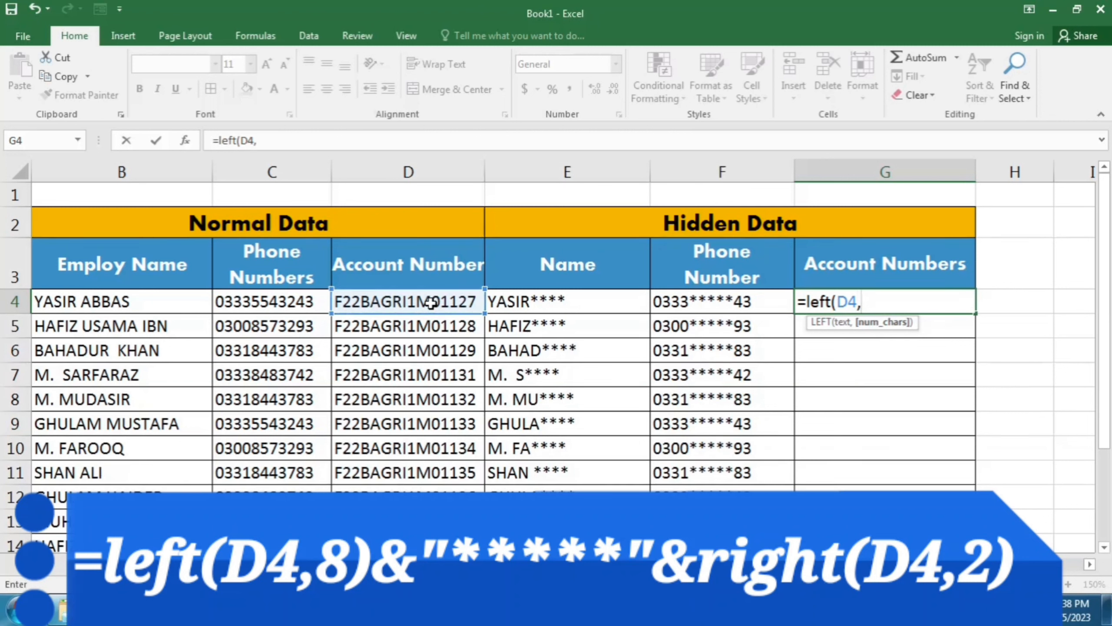
pyautogui.write('8)')
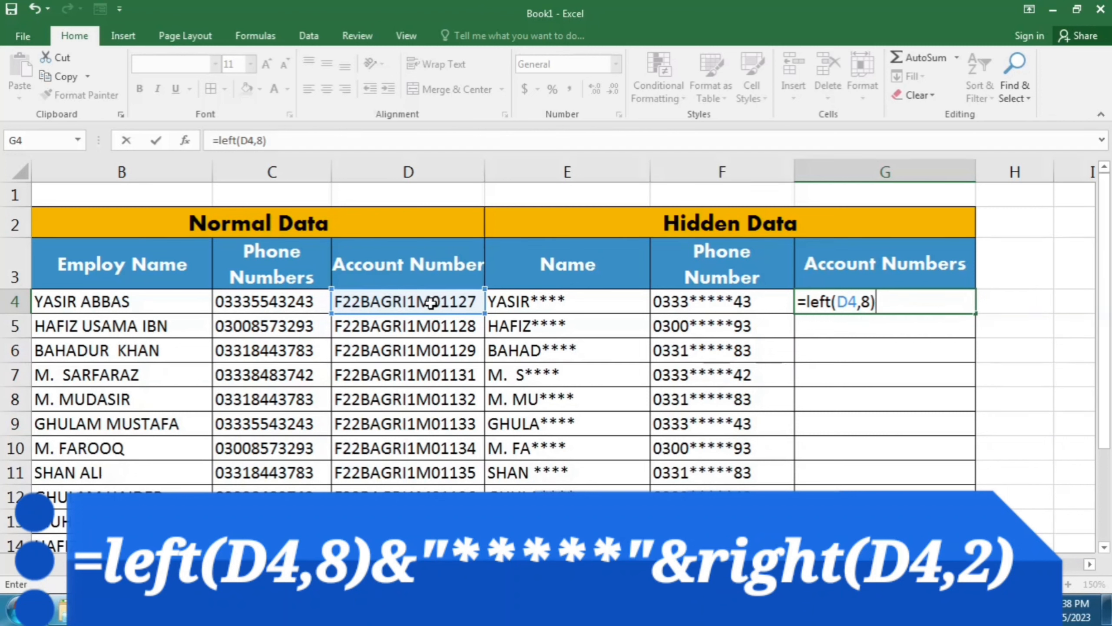
pyautogui.write('&')
pyautogui.write('"****')
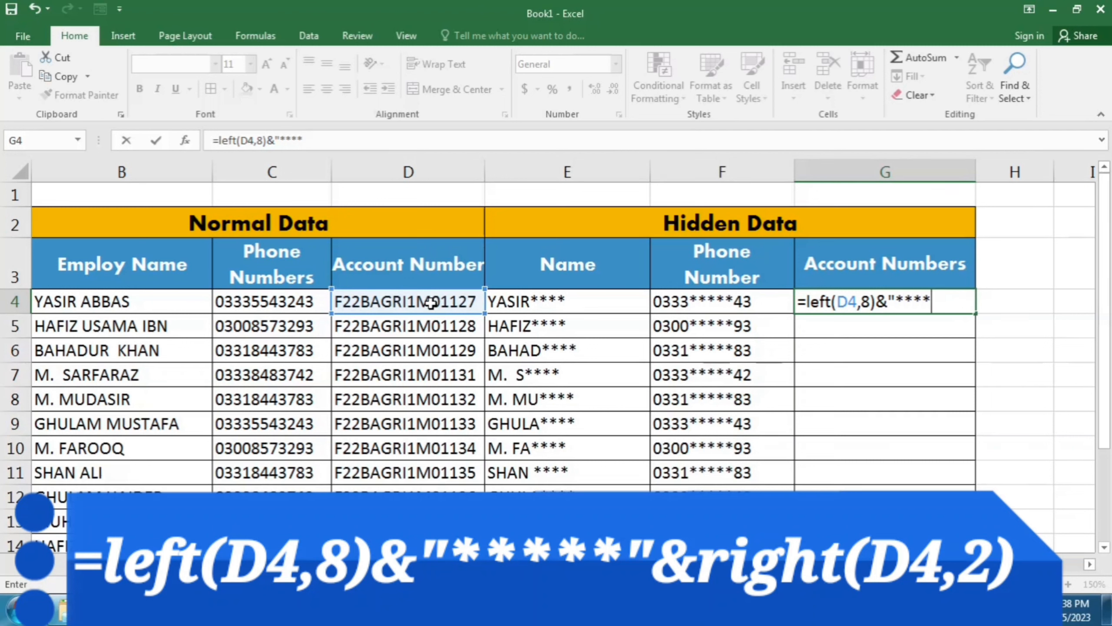
pyautogui.write('*"')
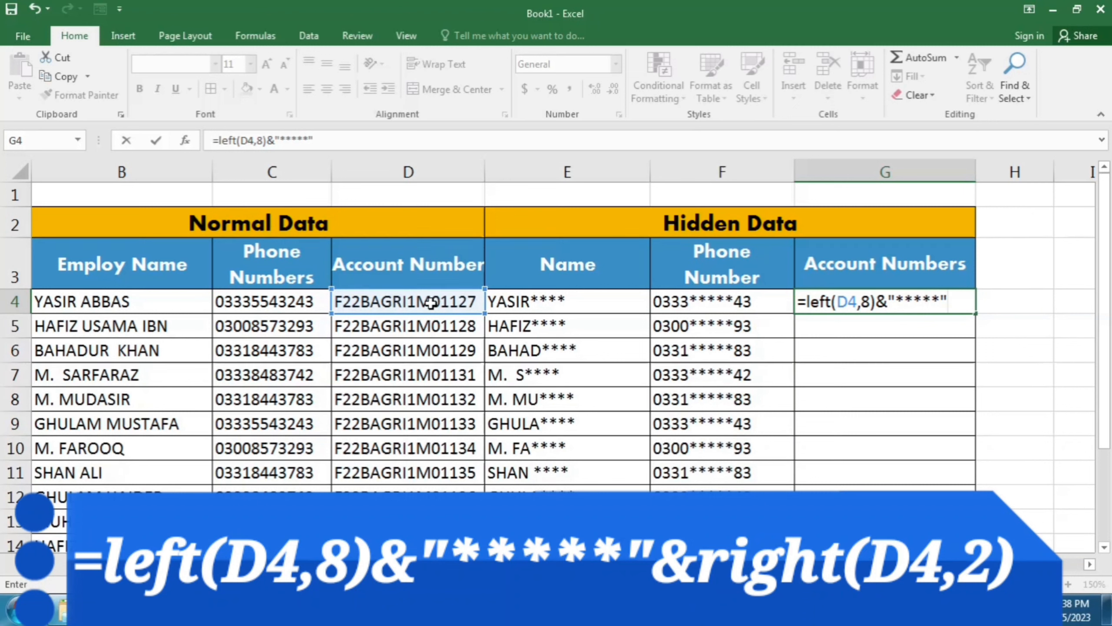
pyautogui.write('&')
pyautogui.write('ri')
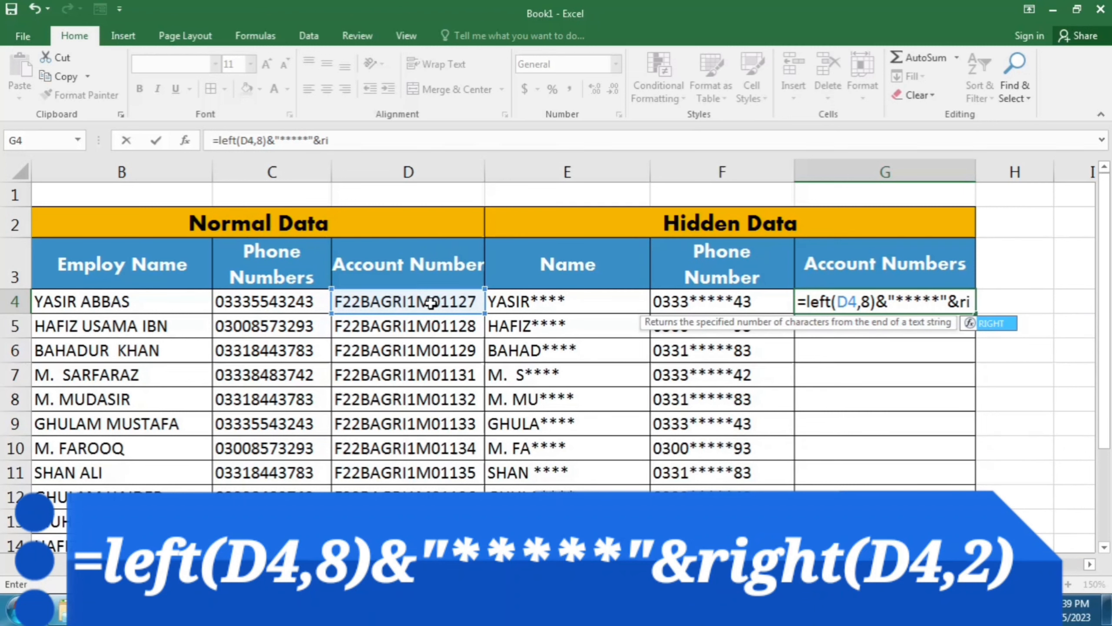
pyautogui.write('ght(')
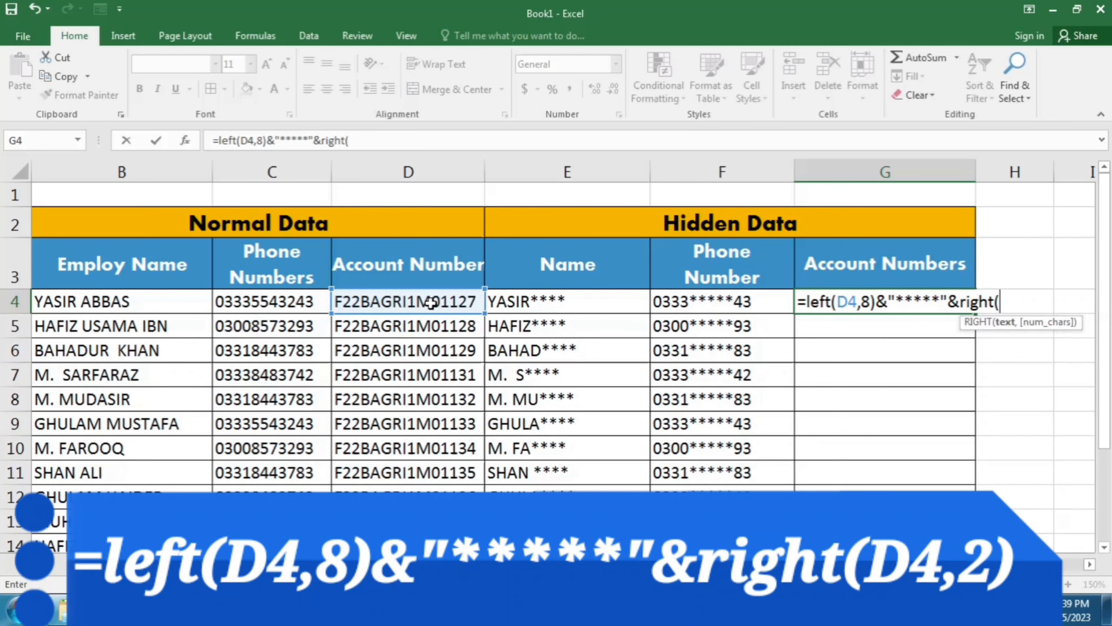
pyautogui.click(400, 307)
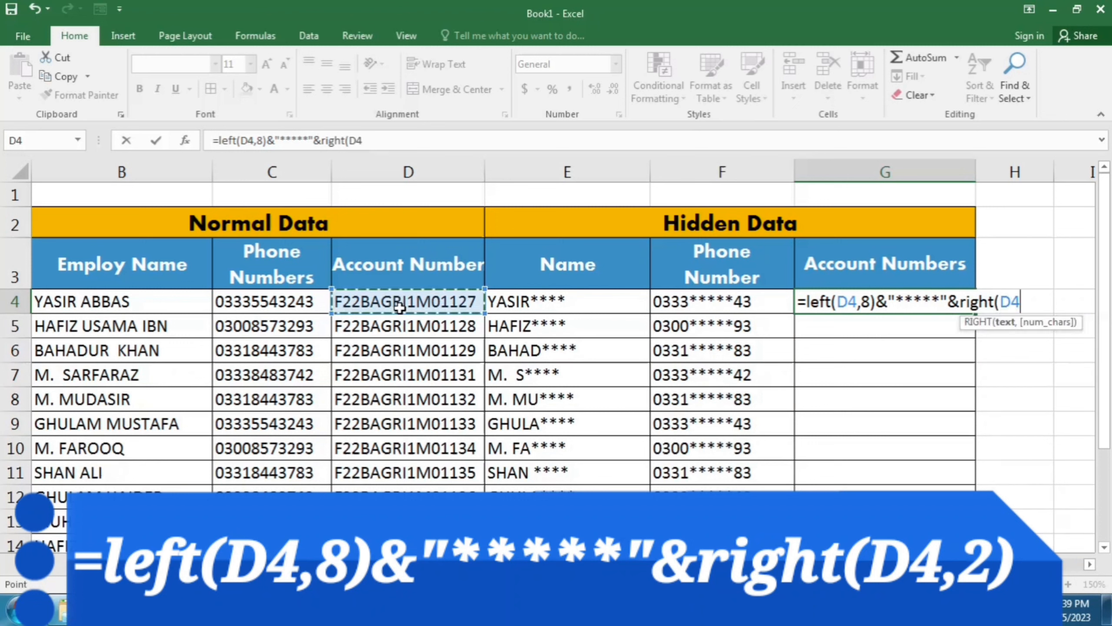
pyautogui.write(',')
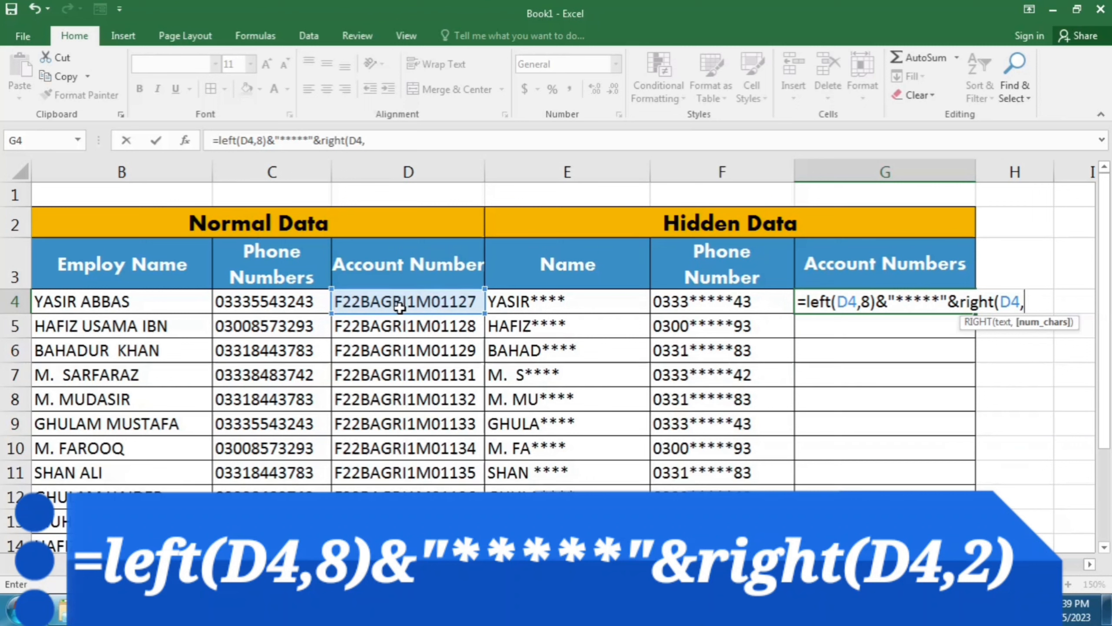
pyautogui.write('2)')
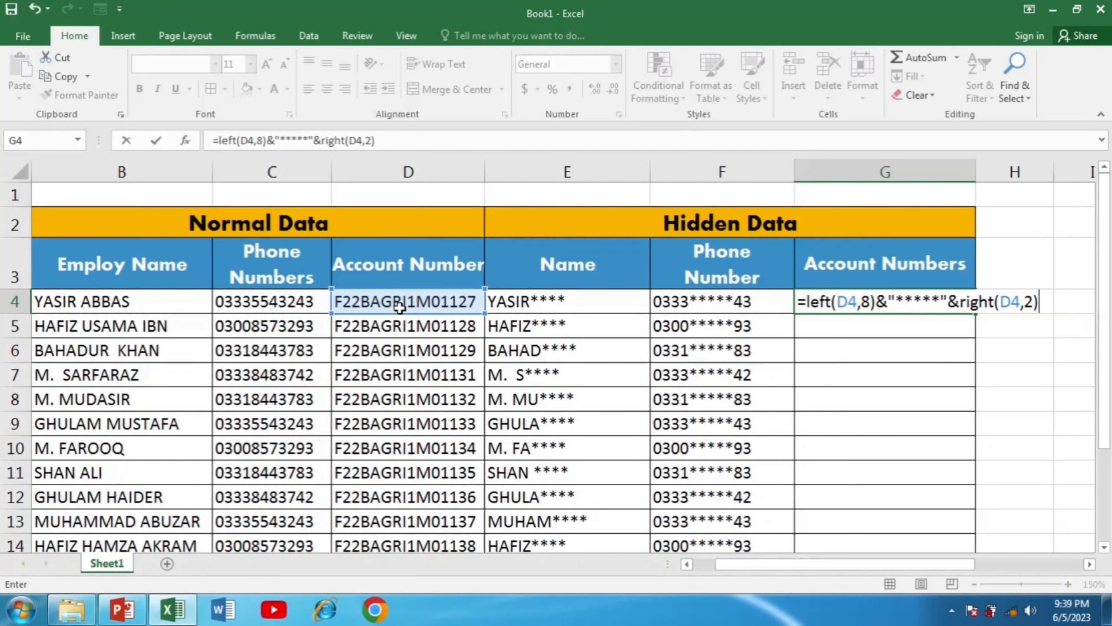
pyautogui.press('Return')
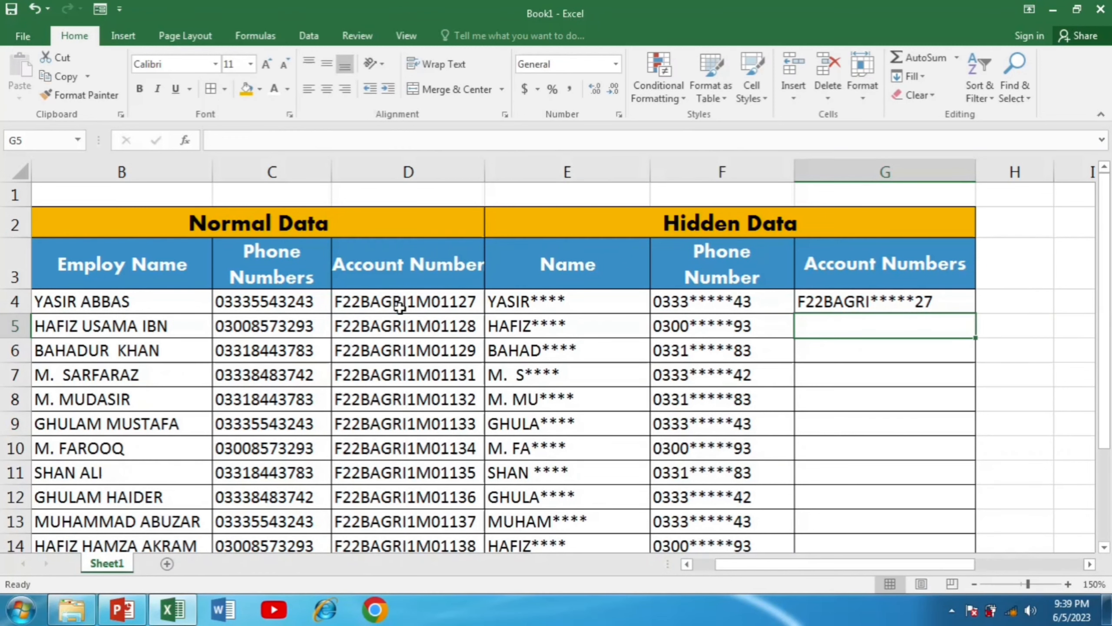
# Step: Fill the account-masking formula from G4 down the hidden Account Numbers column through row 20
pyautogui.click(920, 303)
pyautogui.moveTo(976, 313); pyautogui.dragTo(968, 521)
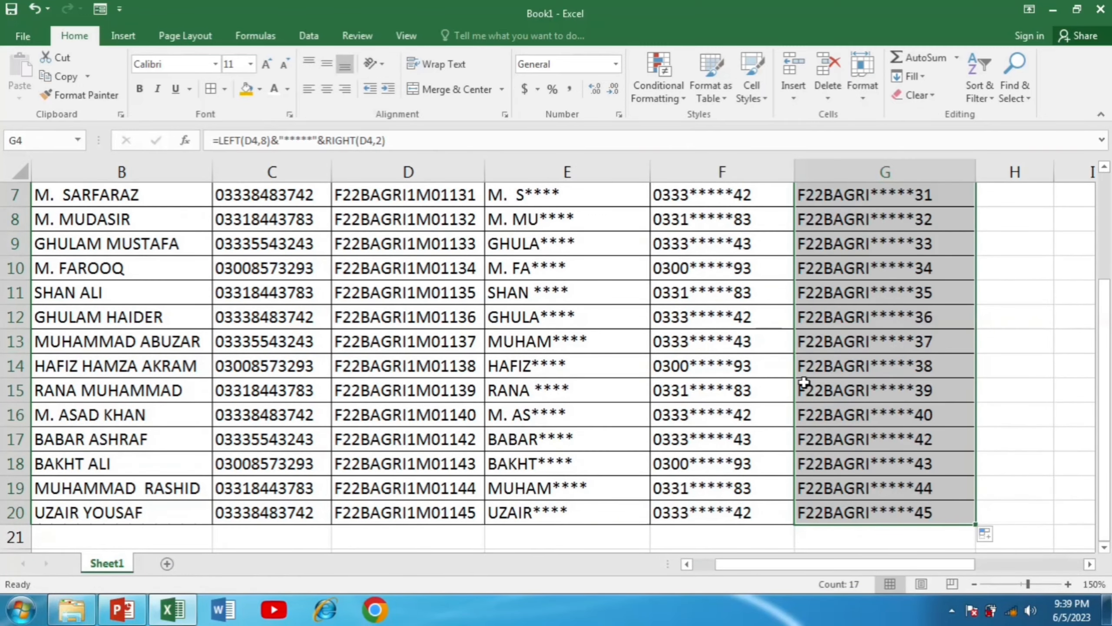
pyautogui.scroll(2, 890, 372)
pyautogui.click(994, 302)
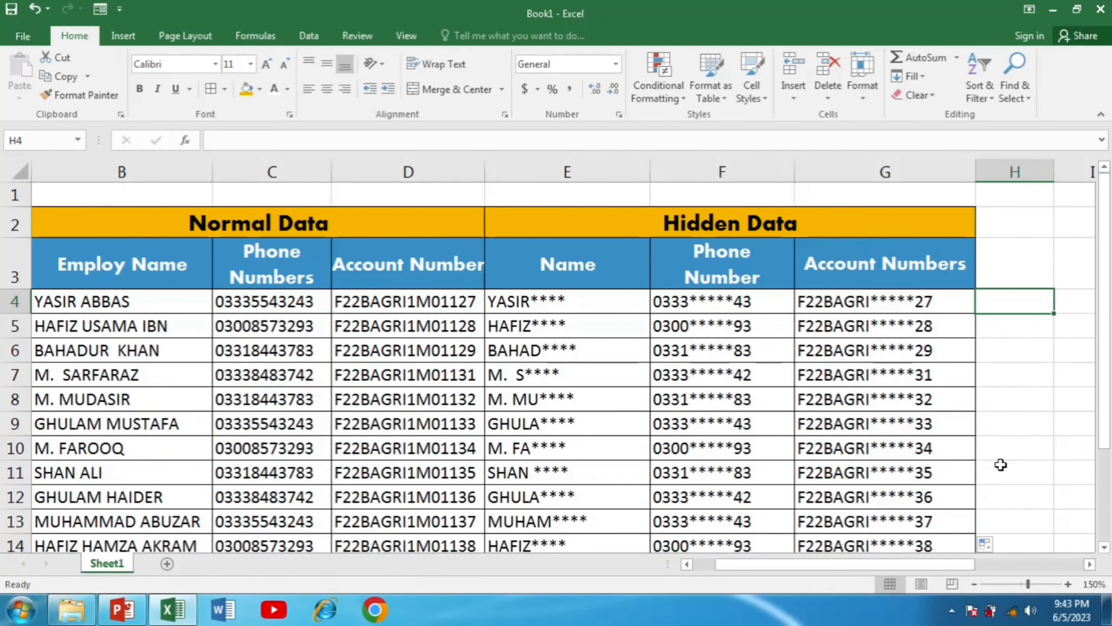